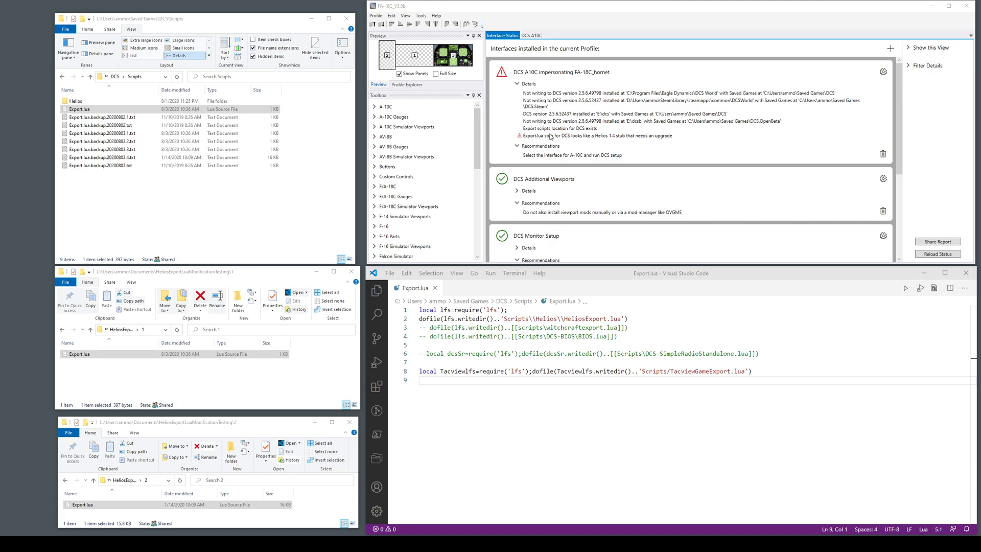
# Open the DCS A10C interface's settings from the Interface Status list using its gear icon
pyautogui.click(883, 72)
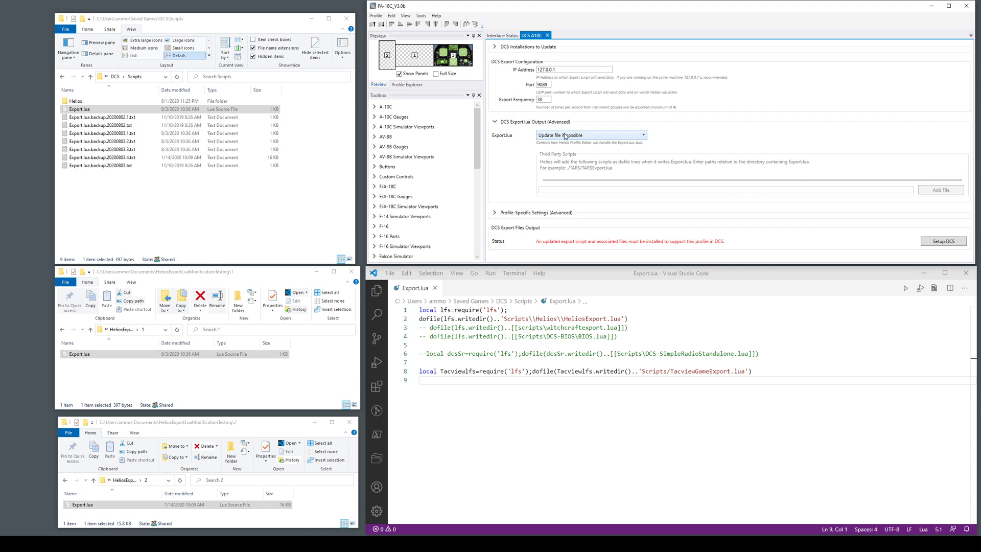
pyautogui.click(565, 136)
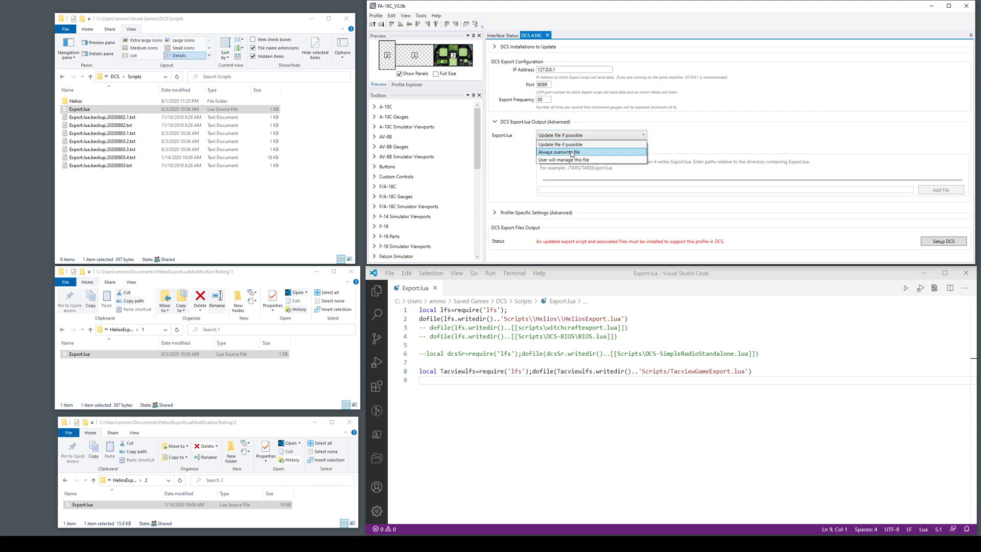
pyautogui.click(573, 147)
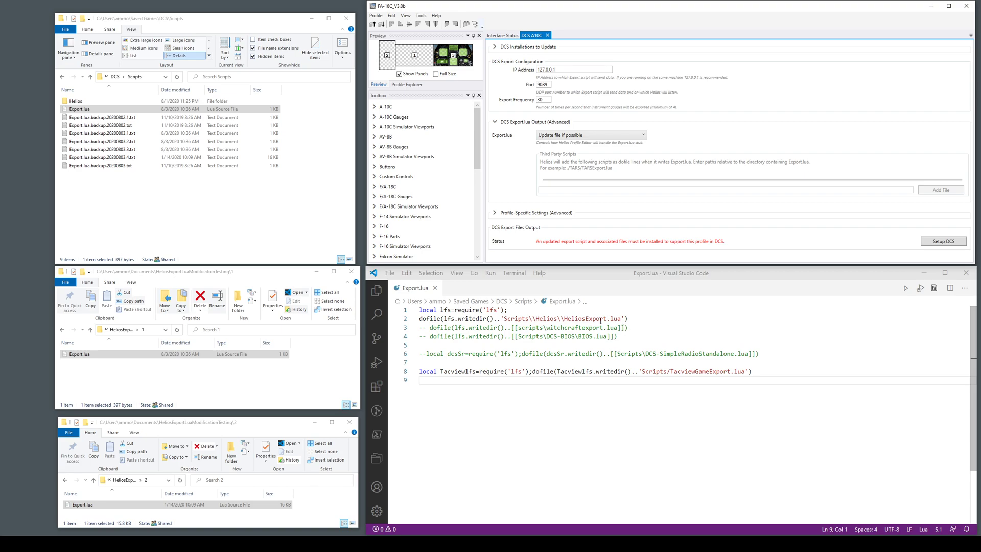
# Review Export.lua's HeliosExport.lua dofile line, then run Setup DCS to get the upgrade prompt
pyautogui.tripleClick(518, 318)
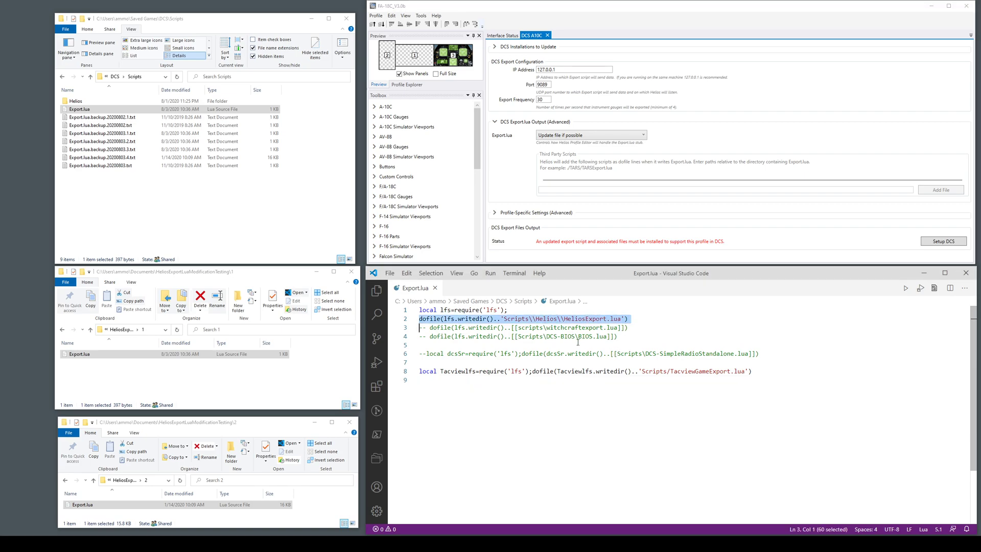
pyautogui.click(562, 371)
pyautogui.click(766, 354)
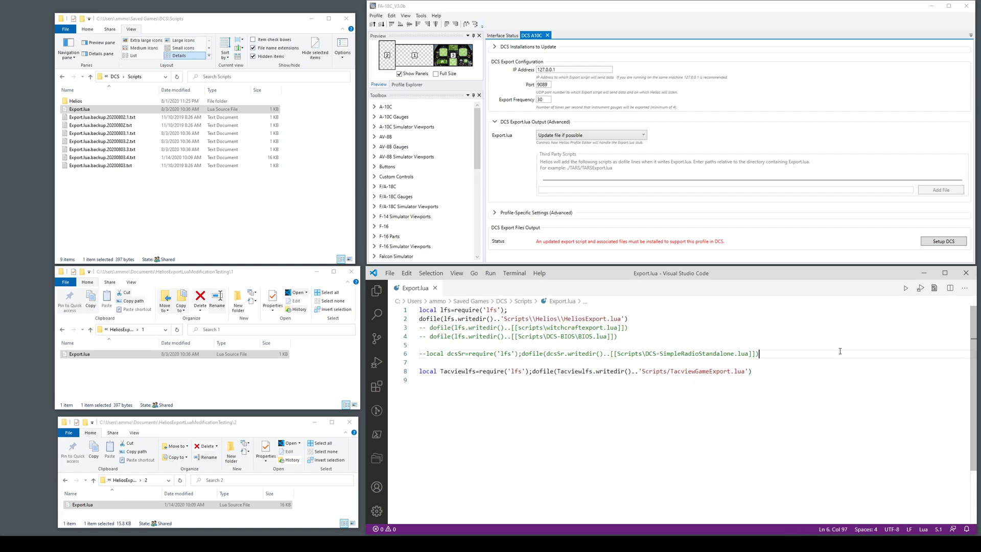
pyautogui.click(953, 243)
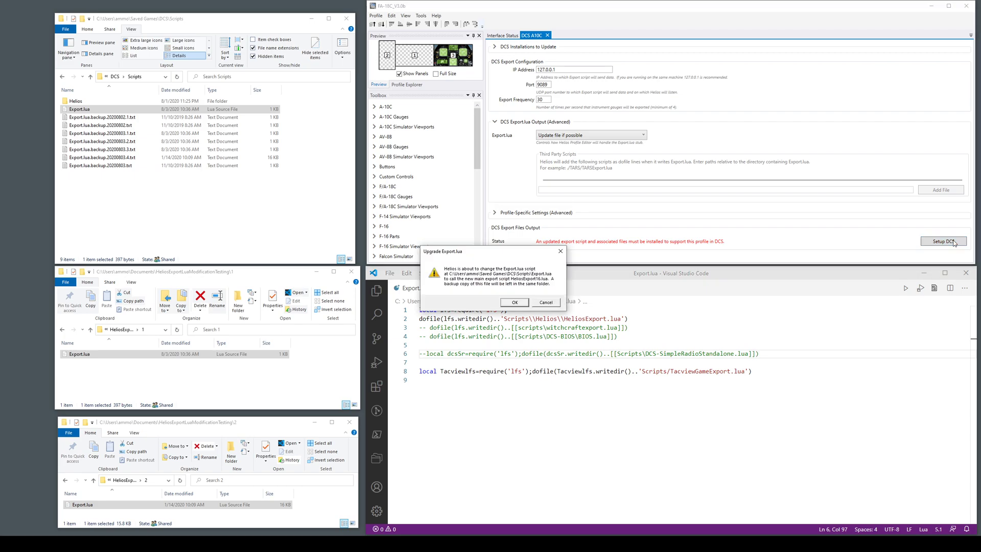
# Accept the upgrade so Export.lua calls HeliosExport16.lua, check the new line, and close the A10C tab
pyautogui.click(515, 302)
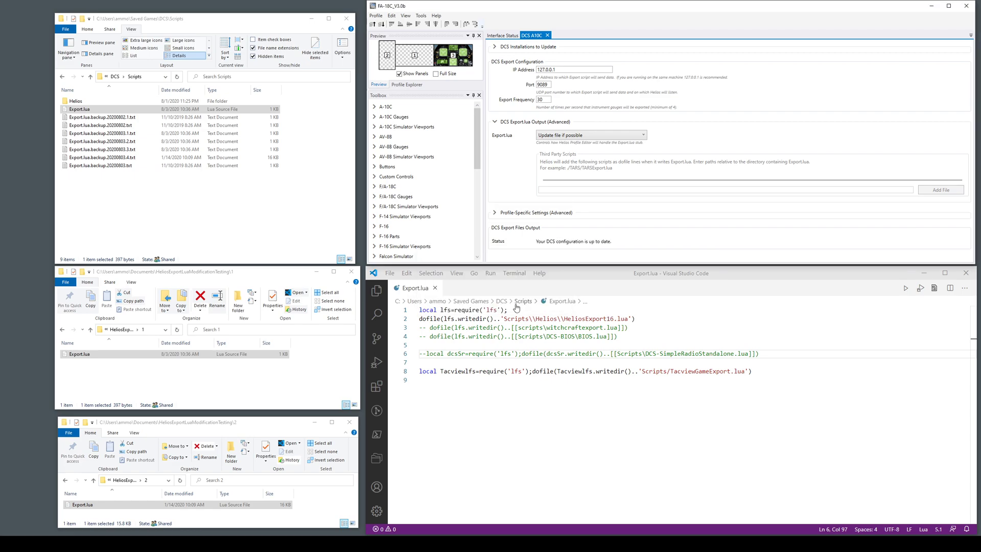
pyautogui.click(590, 318)
pyautogui.doubleClick(590, 318)
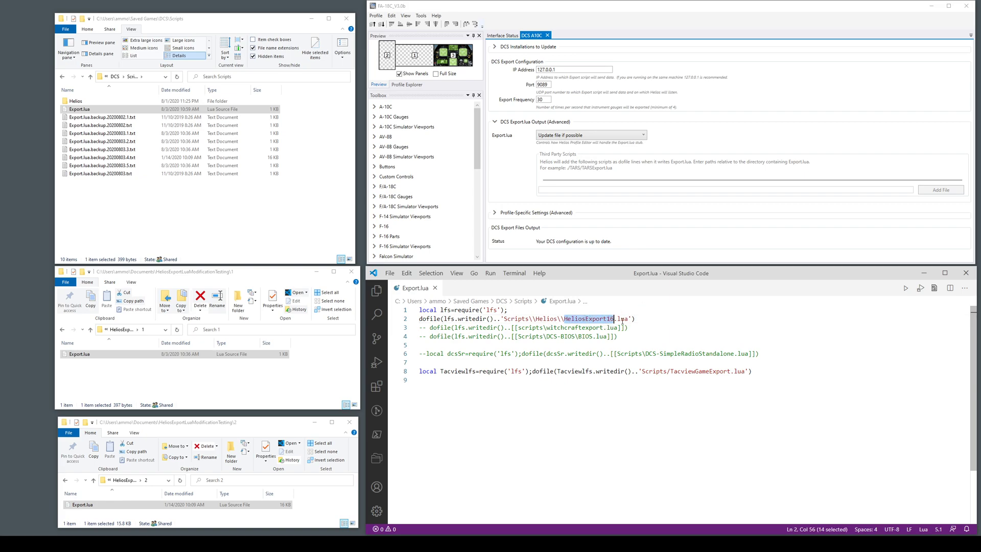
pyautogui.click(696, 329)
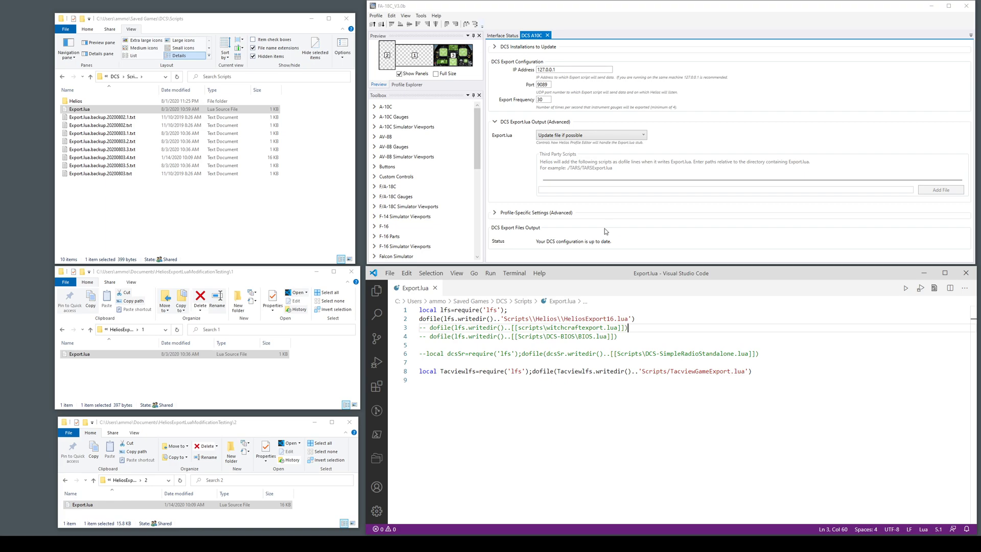
pyautogui.click(547, 35)
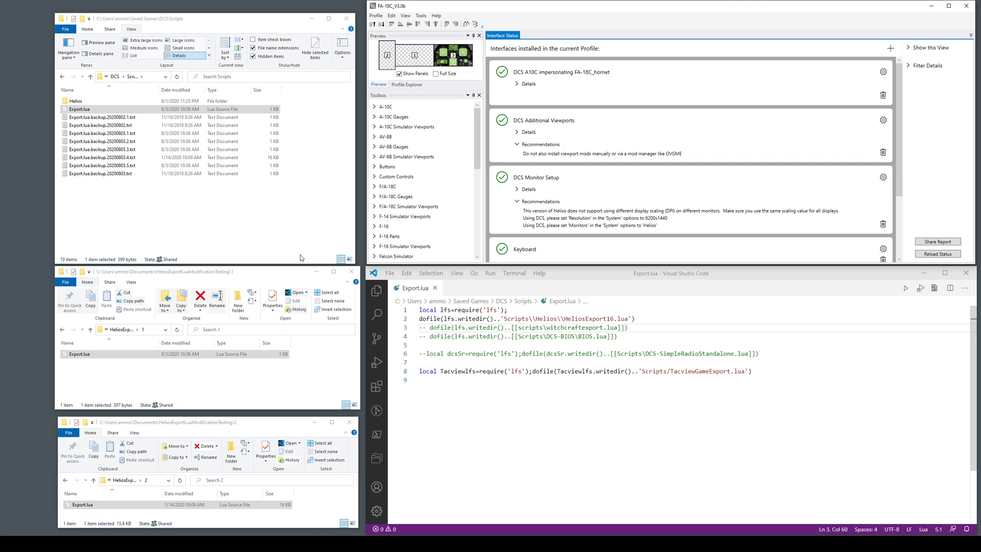
# Overwrite DCS\Scripts' Export.lua with the 16 KB A-10C script from test folder 2 and review it
pyautogui.moveTo(84, 502); pyautogui.dragTo(115, 229)
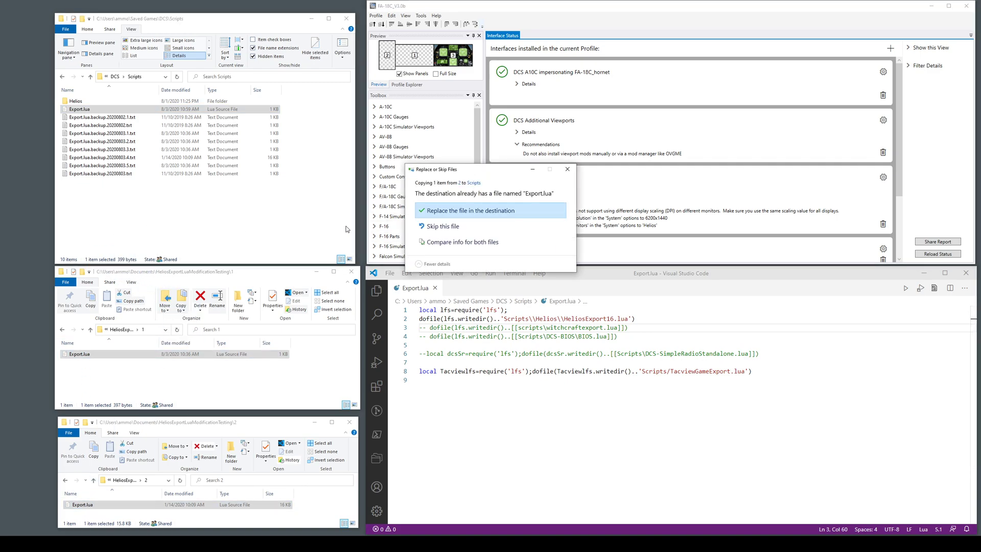
pyautogui.click(472, 213)
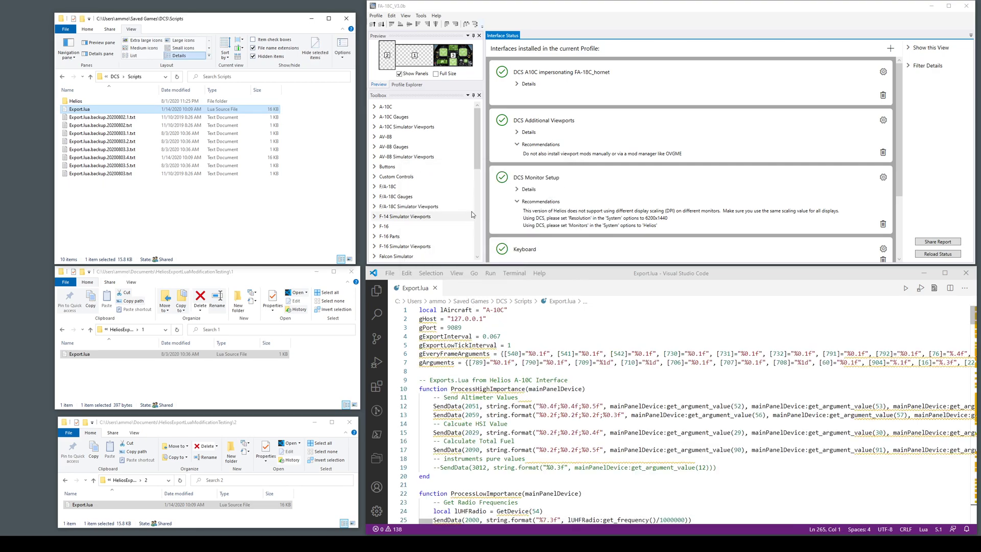
pyautogui.click(577, 338)
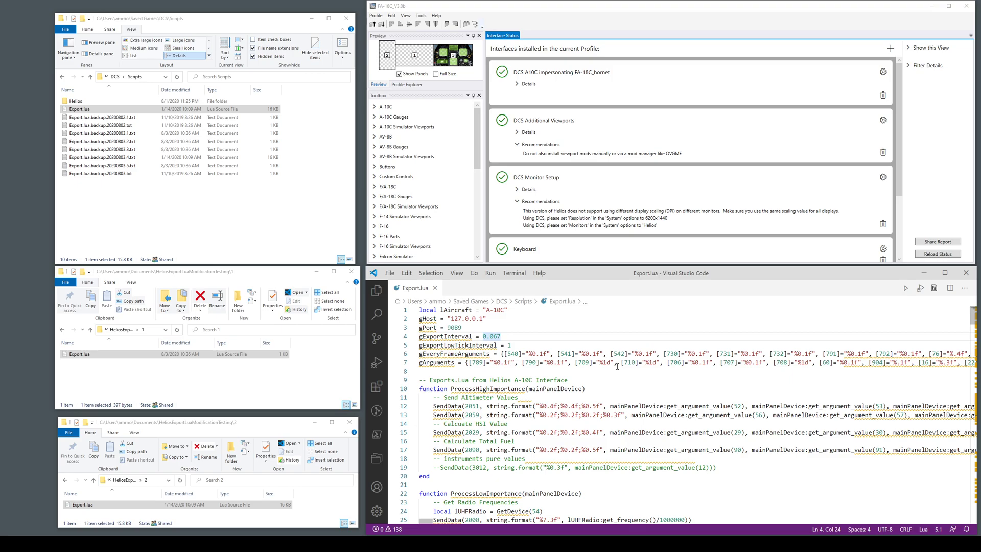
pyautogui.scroll(-20, 616, 366)
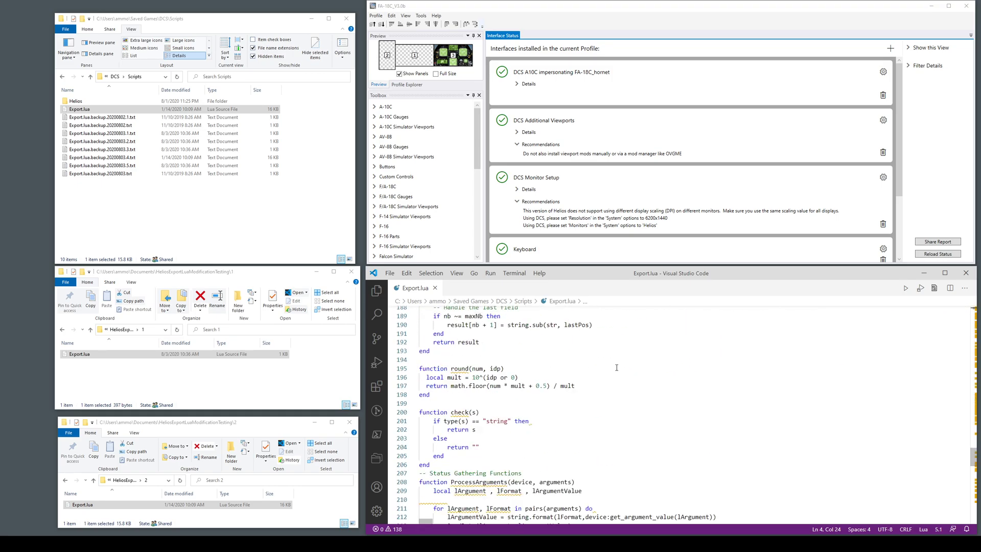
pyautogui.scroll(20, 616, 366)
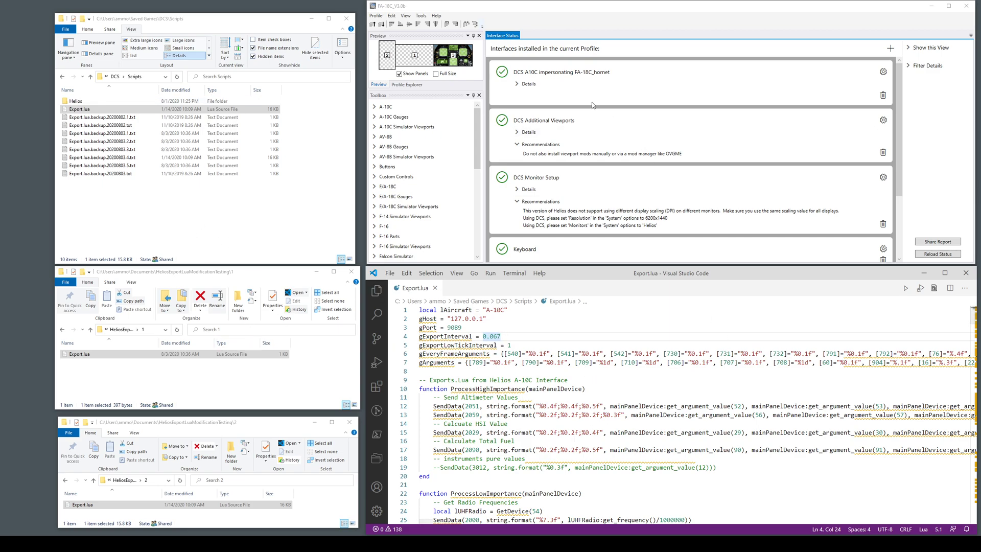
# Reload status, reopen the A10C settings with DCS Export.lua Output (Advanced) expanded, and run Setup DCS
pyautogui.click(938, 258)
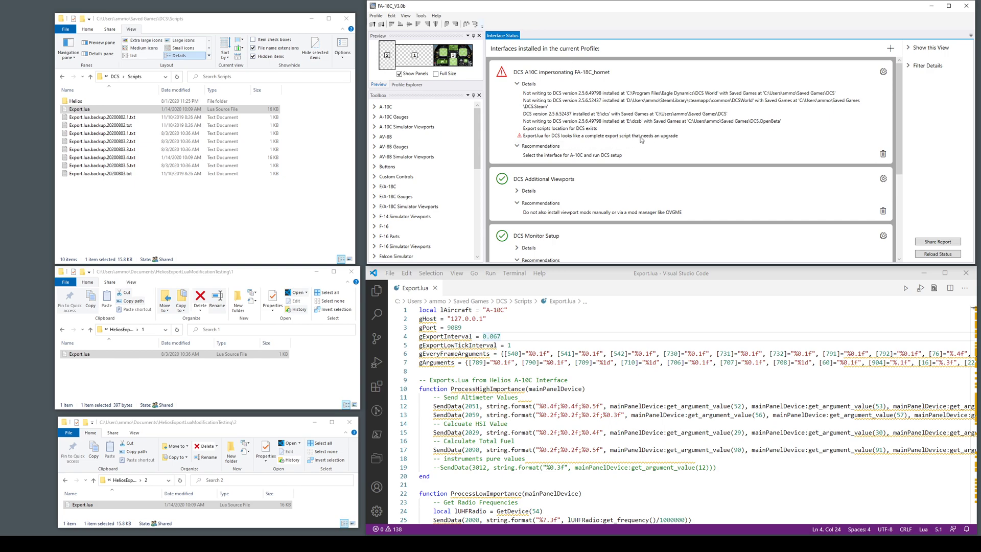
pyautogui.click(883, 72)
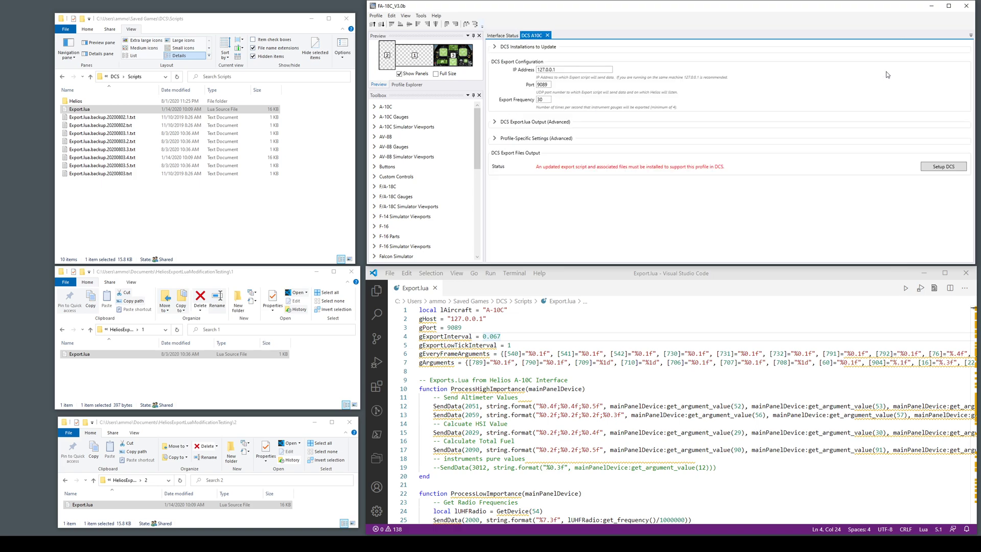
pyautogui.click(495, 122)
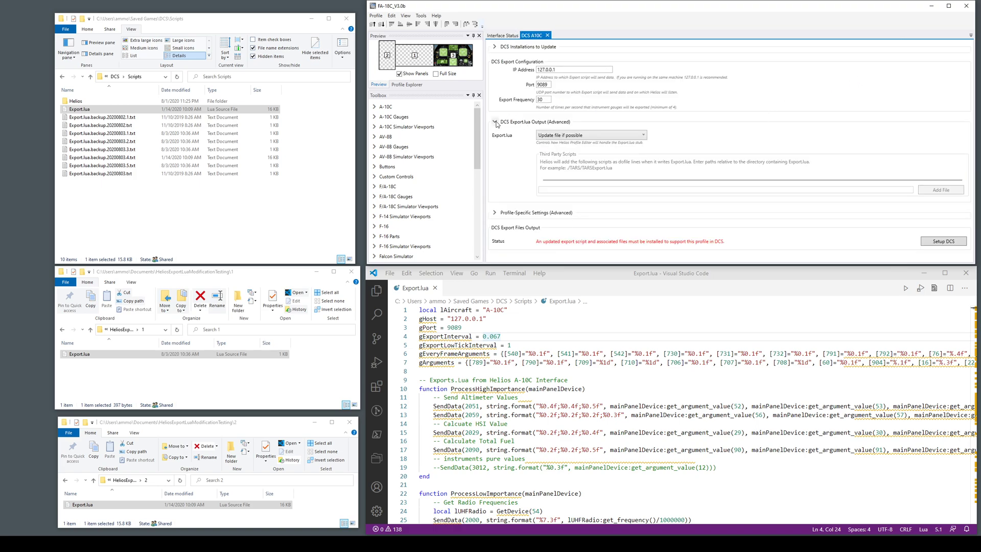
pyautogui.click(948, 244)
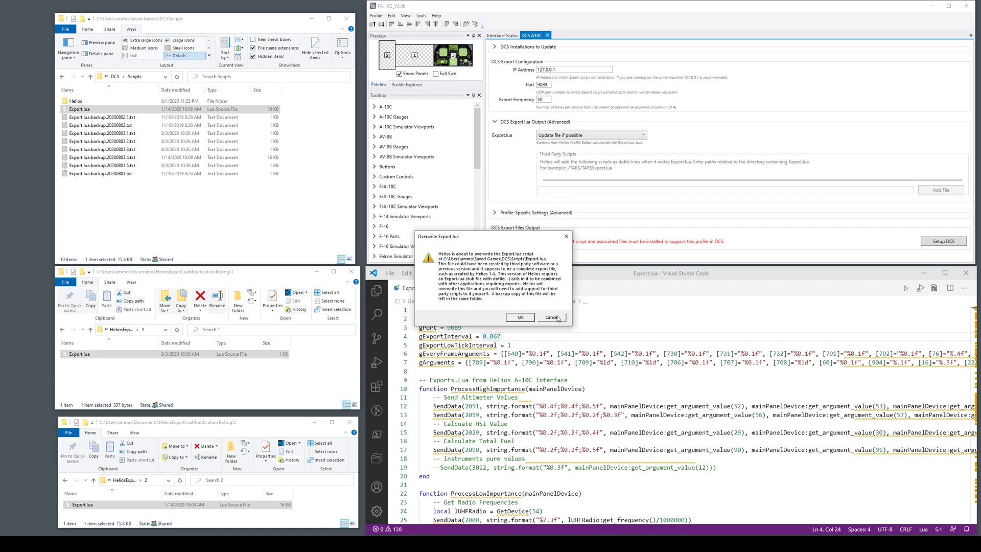
# Cancel the Overwrite Export.lua dialog so the 16 KB A-10C script stays in place
pyautogui.click(544, 316)
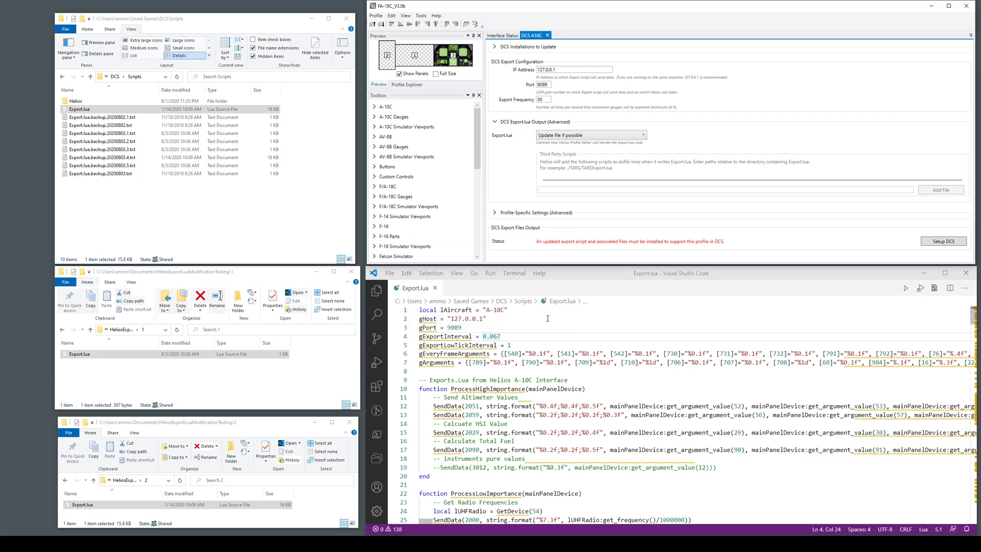
pyautogui.click(578, 134)
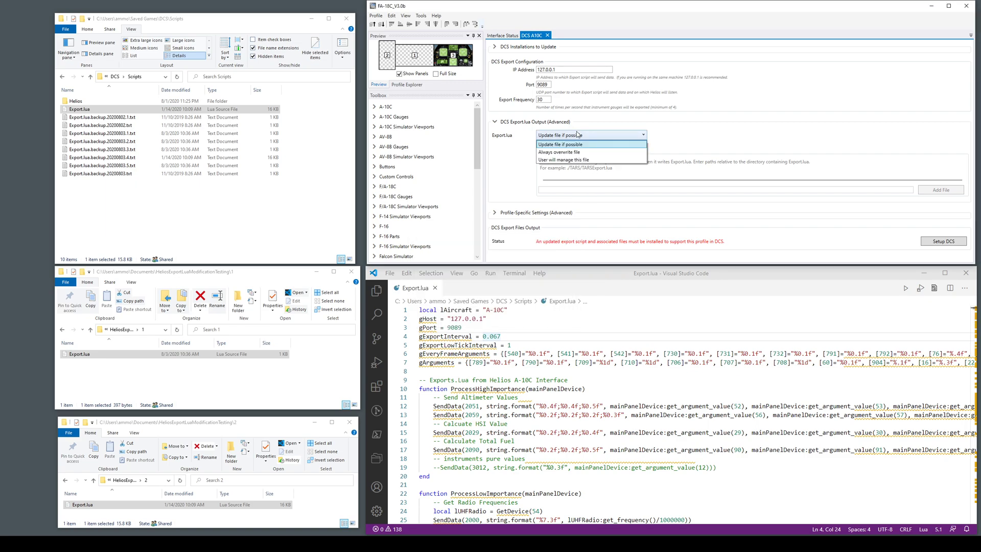
pyautogui.click(567, 160)
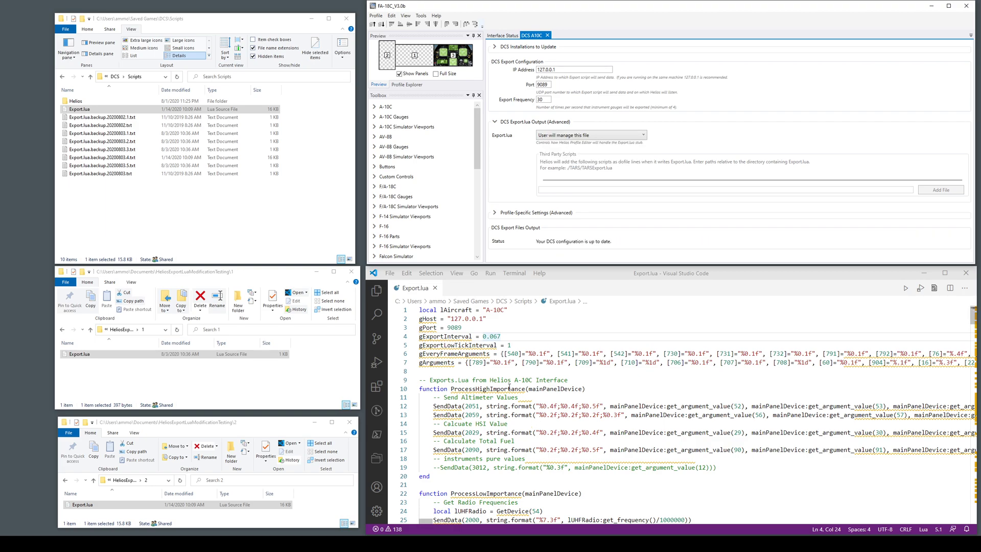
pyautogui.scroll(-3, 508, 386)
pyautogui.scroll(3, 509, 387)
pyautogui.moveTo(508, 386)
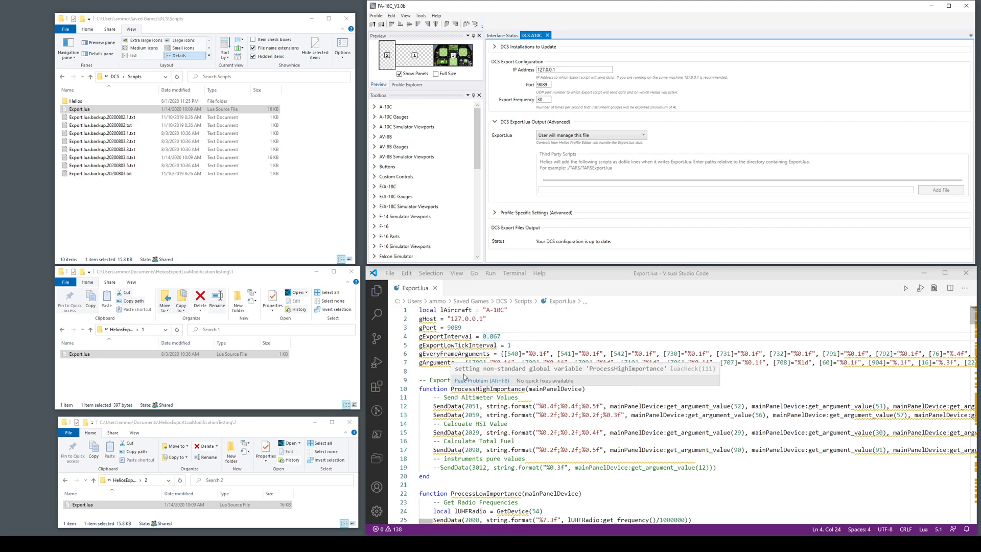
pyautogui.scroll(-4, 464, 375)
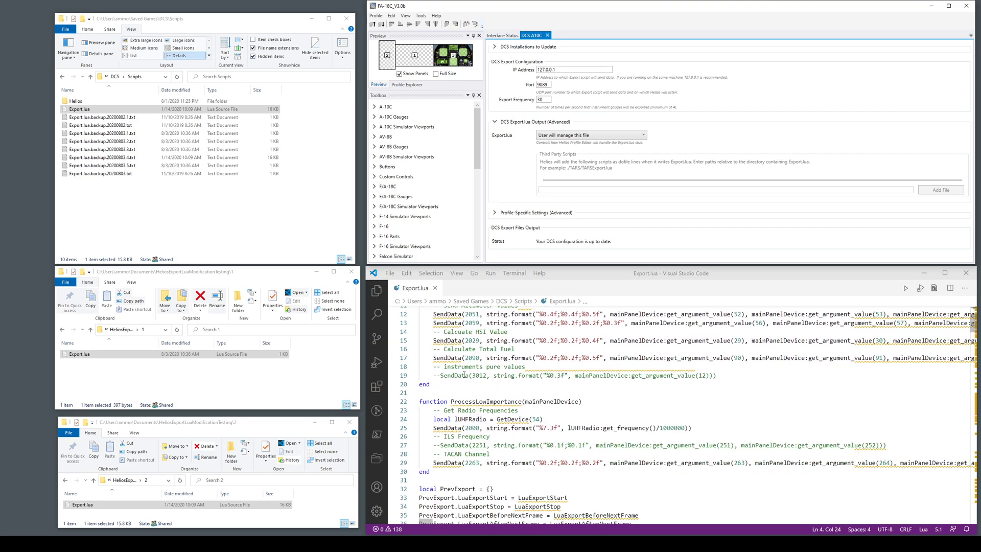
pyautogui.scroll(-3, 464, 376)
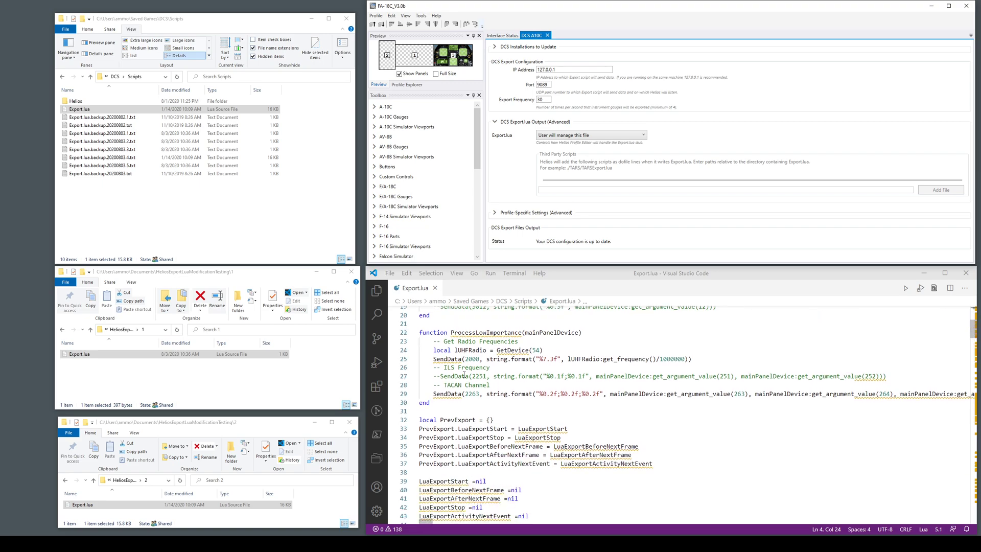
pyautogui.scroll(-3, 464, 375)
pyautogui.scroll(-10, 464, 375)
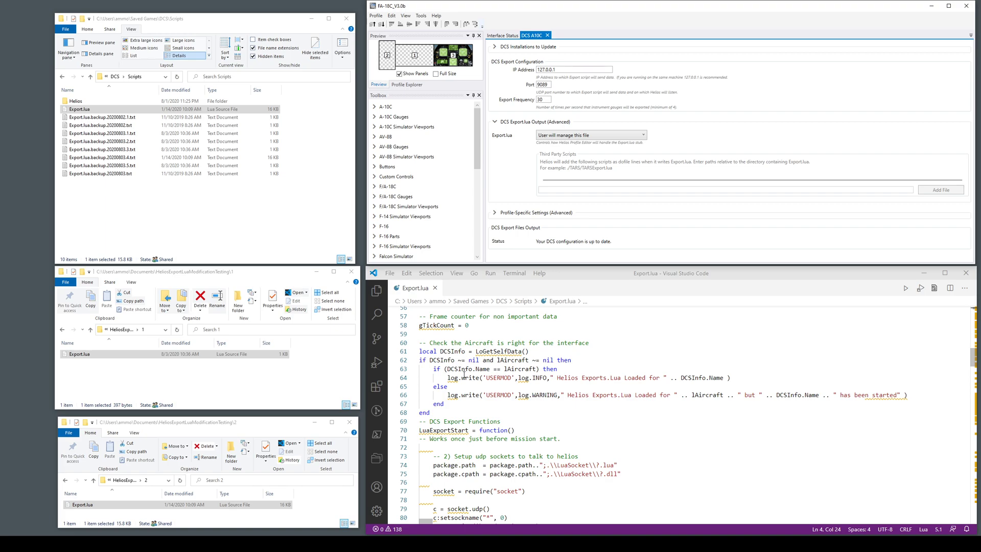
pyautogui.scroll(19, 464, 375)
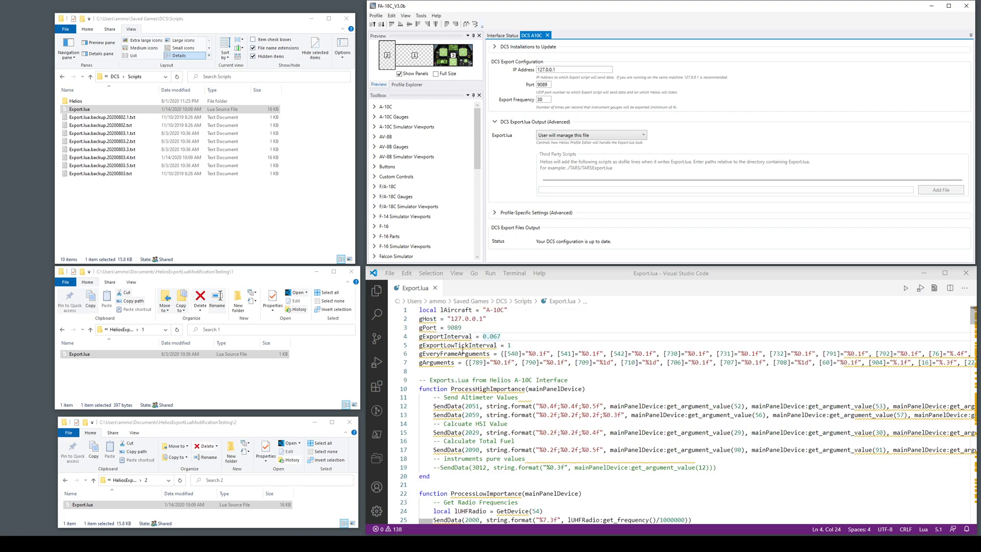
pyautogui.moveTo(450, 354)
pyautogui.click(575, 135)
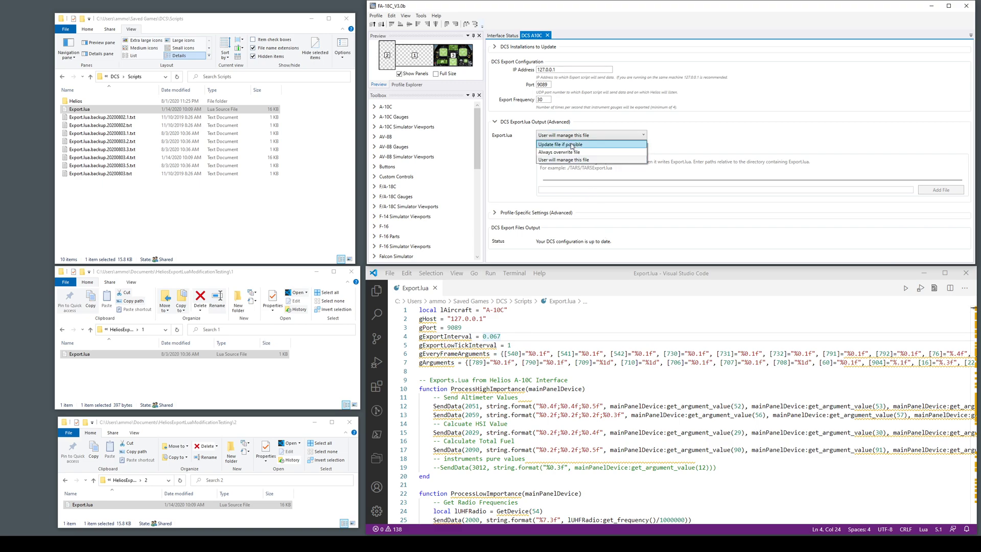
pyautogui.click(573, 145)
# Run Setup DCS and confirm replacing Export.lua with the 1 KB HeliosExport16.lua stub
pyautogui.click(949, 244)
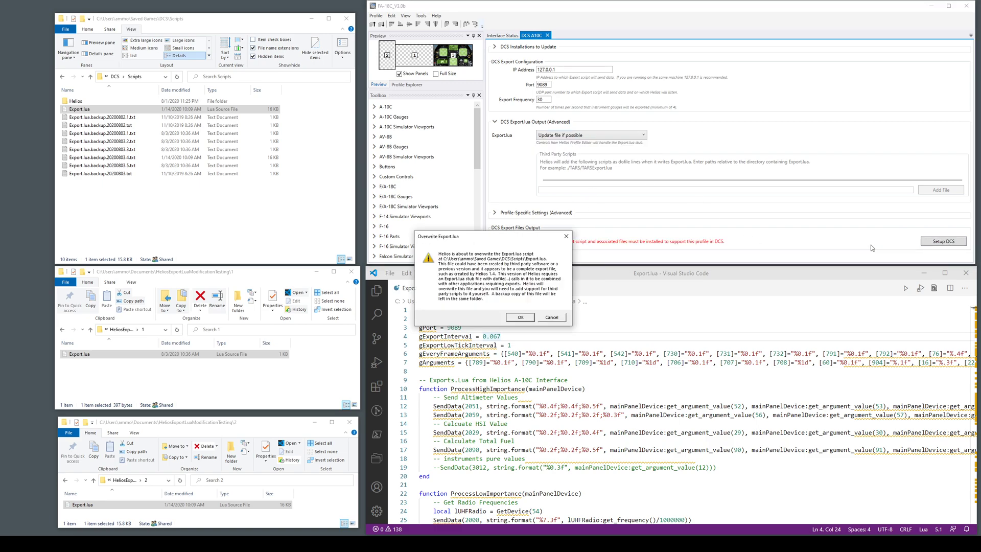
pyautogui.click(520, 317)
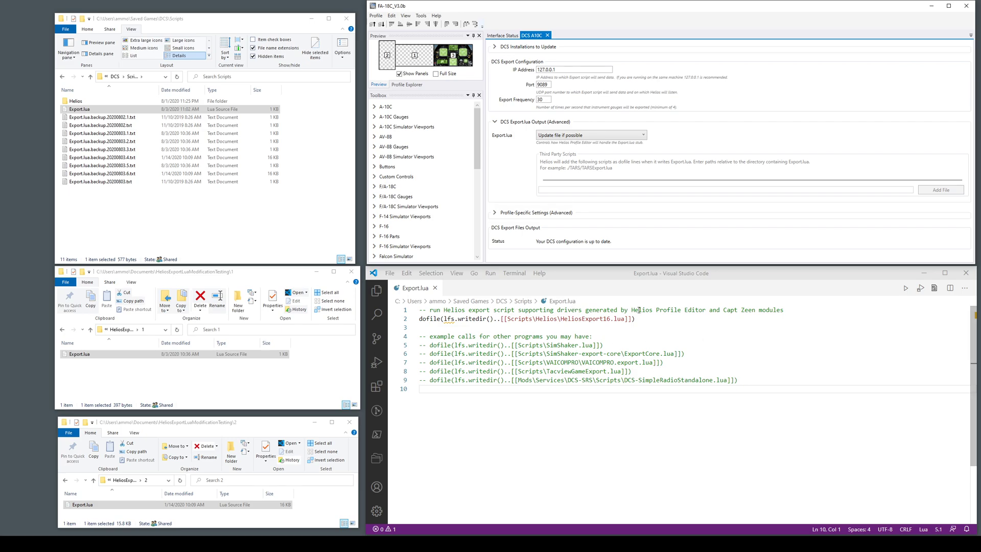
pyautogui.click(93, 111)
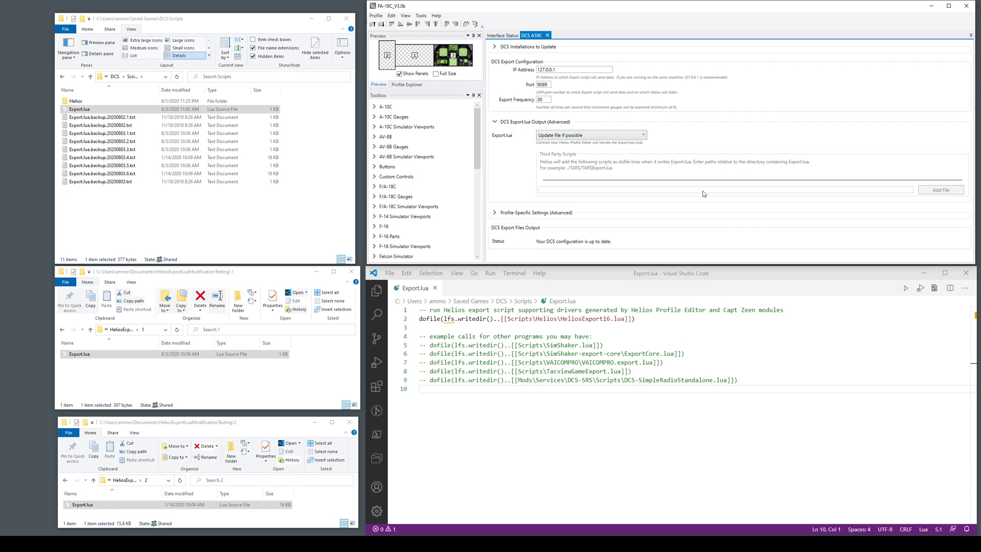
# Choose 'Always overwrite file', add ./TacviewGameExport.lua as a third-party script, and run Setup DCS
pyautogui.click(580, 135)
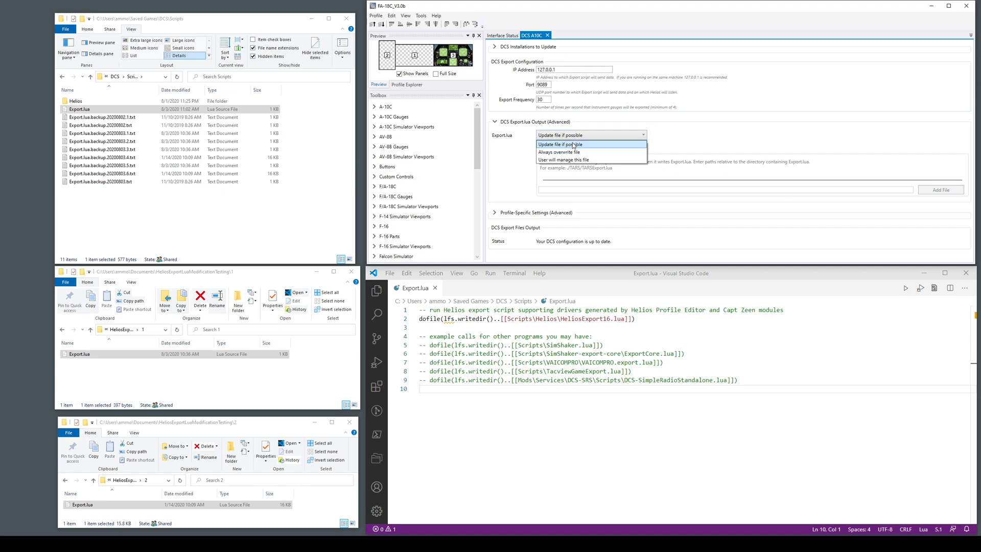
pyautogui.click(582, 152)
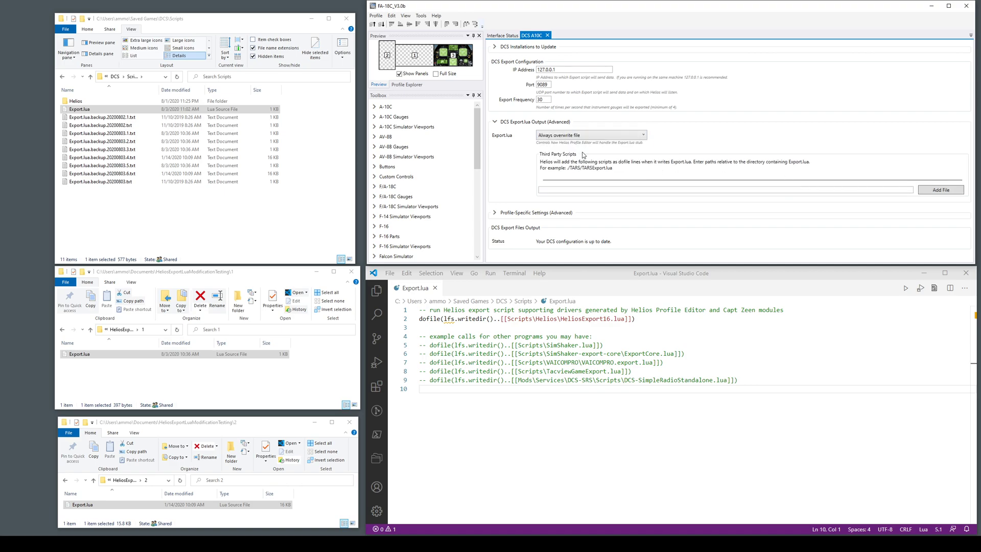
pyautogui.click(552, 190)
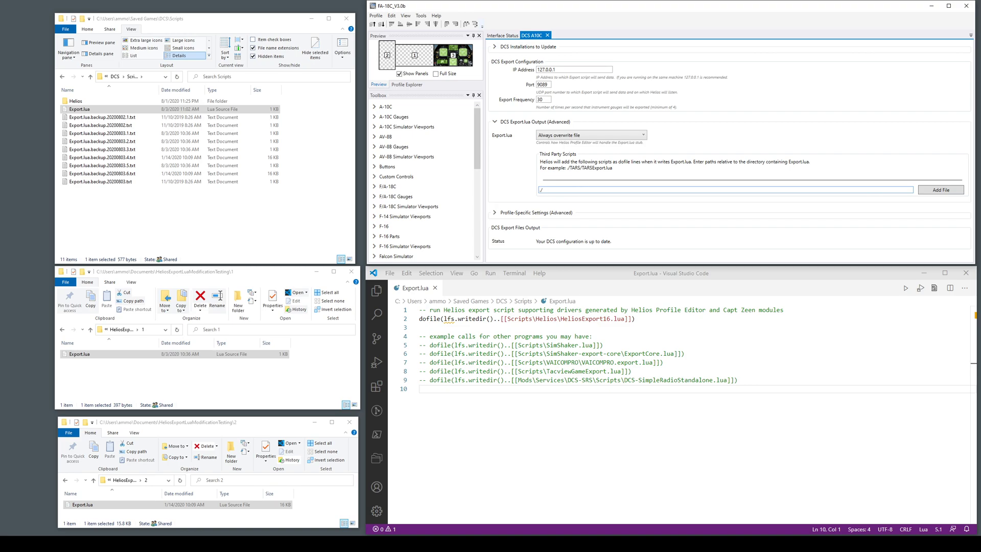
pyautogui.write('./TacviewGameExport.lua')
pyautogui.click(942, 190)
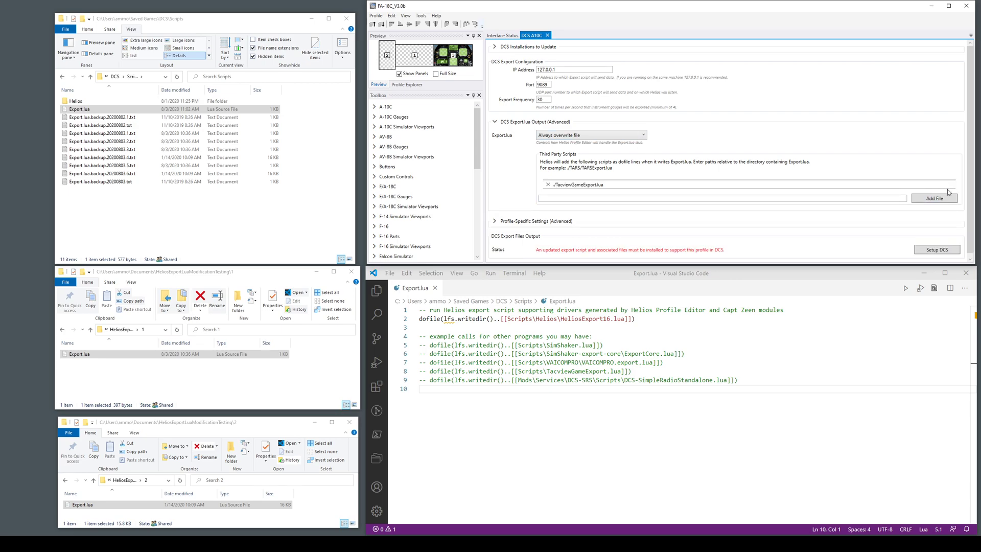
pyautogui.click(941, 253)
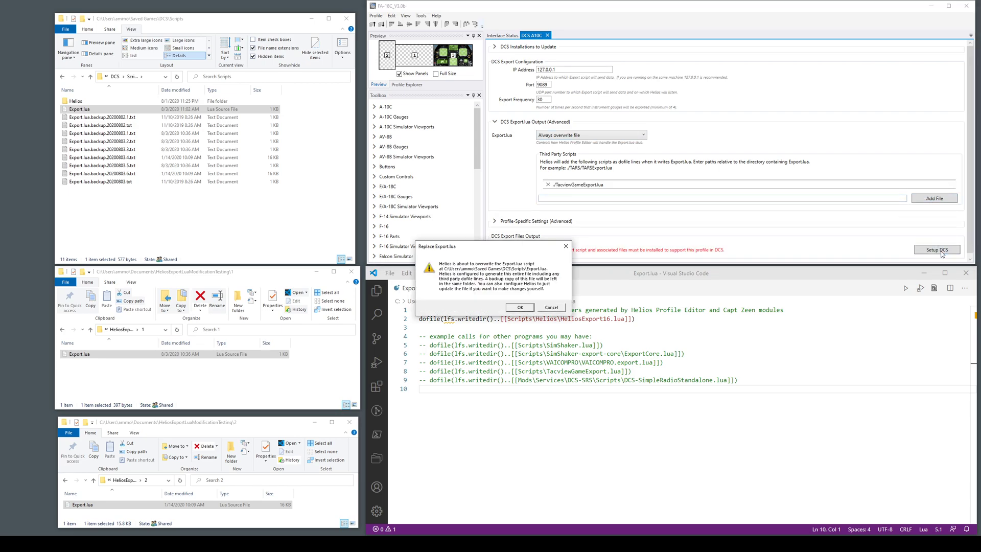
# Confirm the replacement, inspect line 12's pcall Tacview call, then copy folder 1's Export.lua into Scripts
pyautogui.click(527, 309)
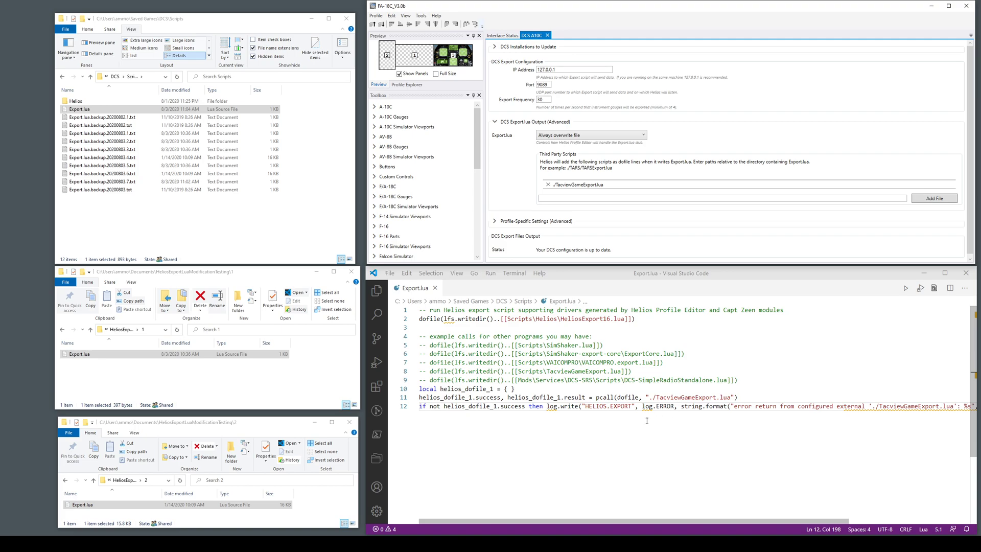
pyautogui.keyDown('shift'); pyautogui.click(614, 420); pyautogui.keyUp('shift')
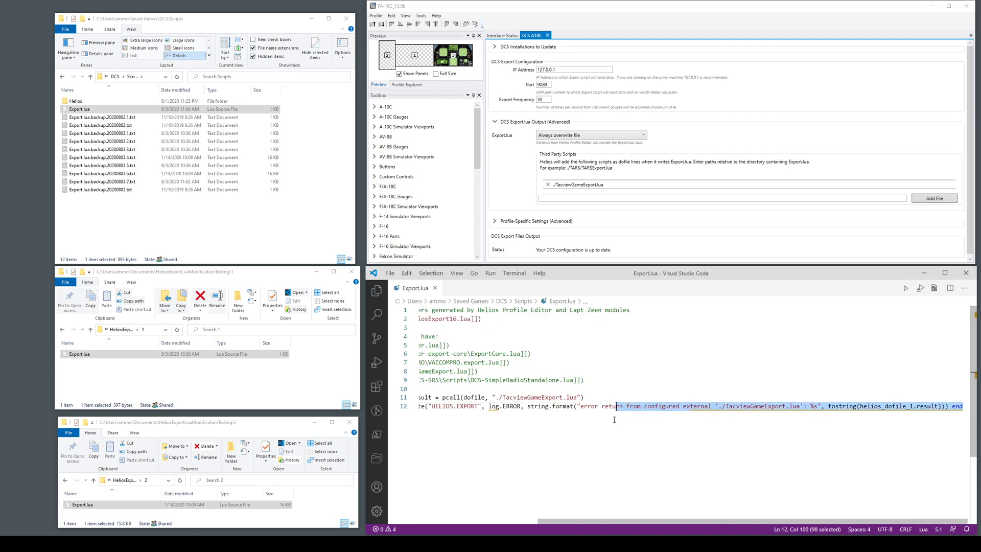
pyautogui.moveTo(547, 521); pyautogui.dragTo(411, 519)
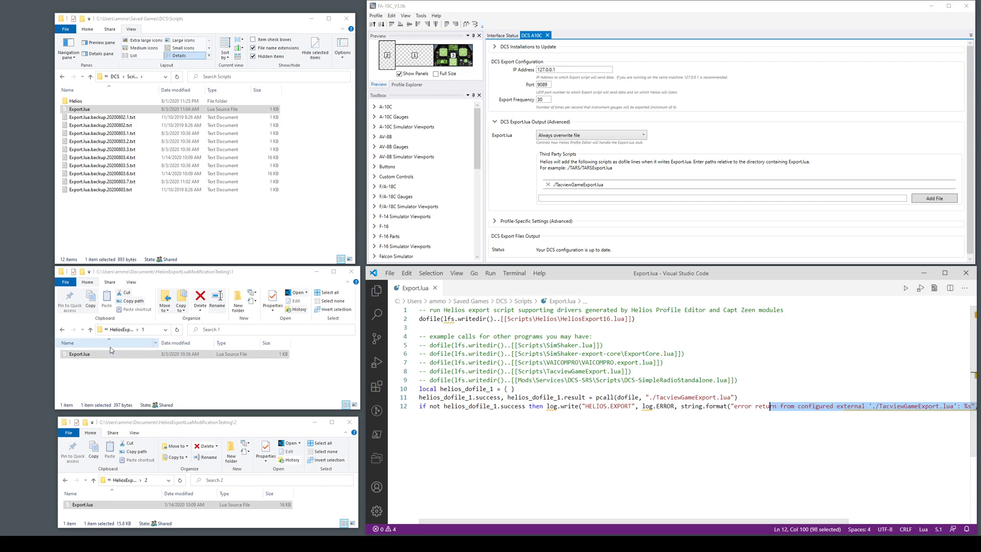
pyautogui.click(84, 354)
pyautogui.moveTo(82, 355); pyautogui.dragTo(152, 222)
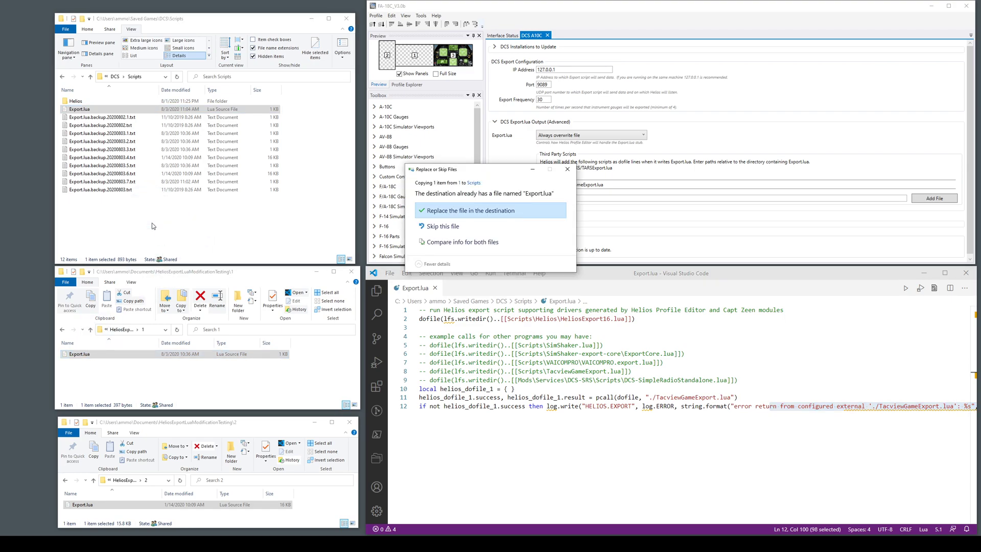
# Replace the Scripts Export.lua with the test copy and reload Helios interface status
pyautogui.click(456, 210)
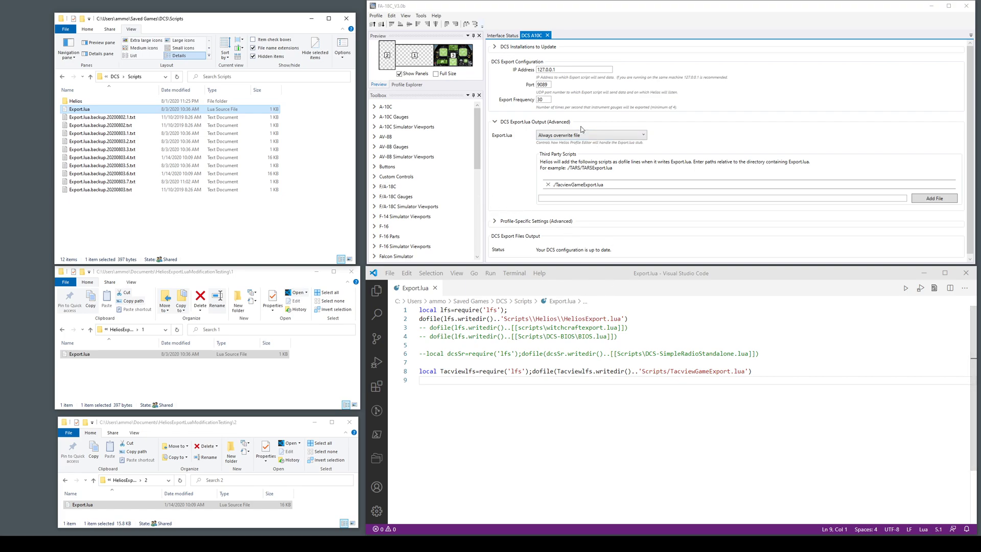
pyautogui.click(502, 35)
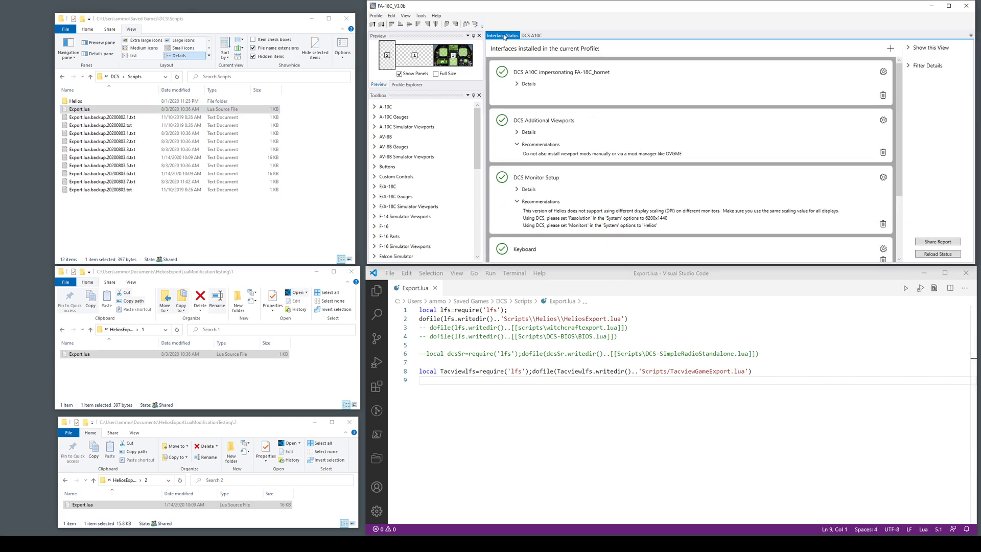
pyautogui.click(931, 254)
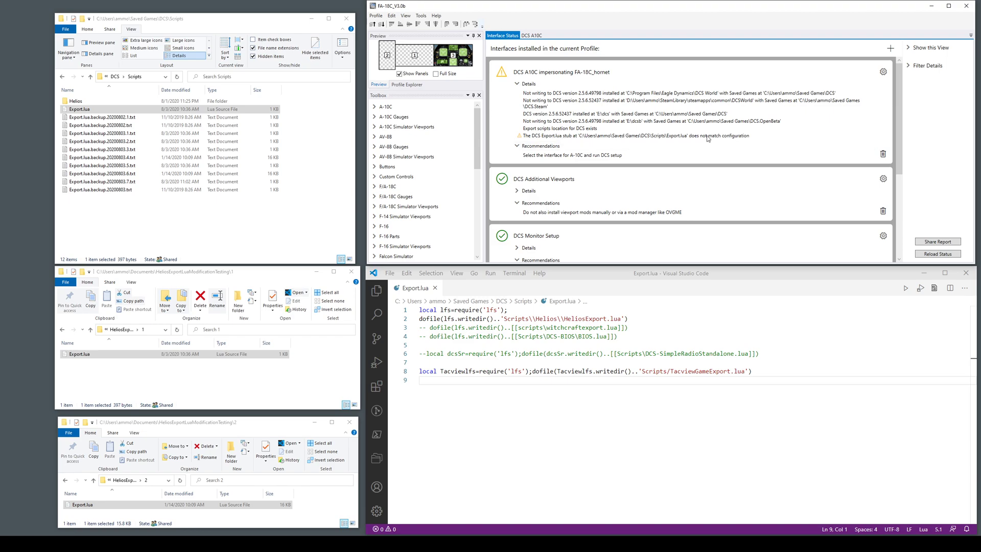
# Rerun Setup DCS for the A10C interface, regenerating an 893-byte Export.lua with a new backup
pyautogui.click(882, 72)
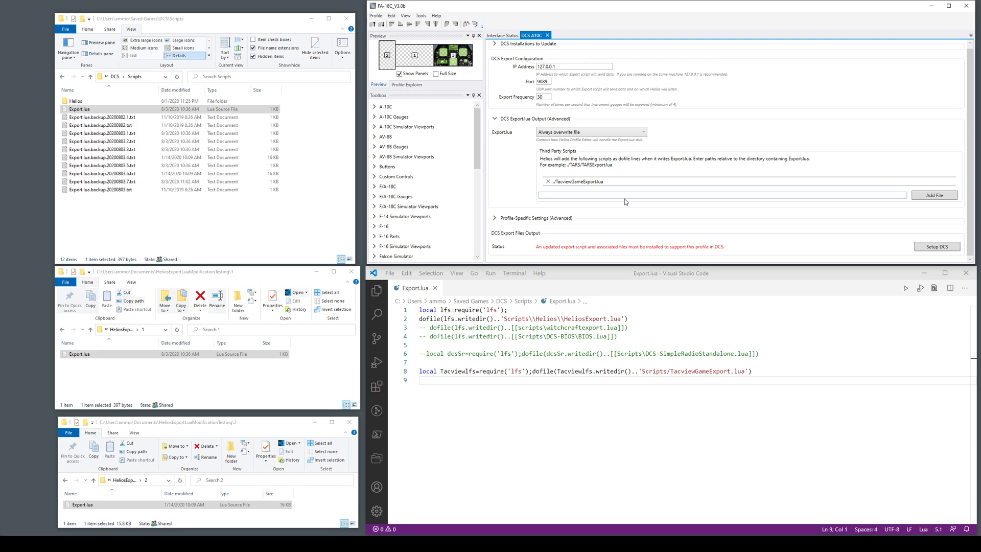
pyautogui.click(939, 250)
pyautogui.click(516, 308)
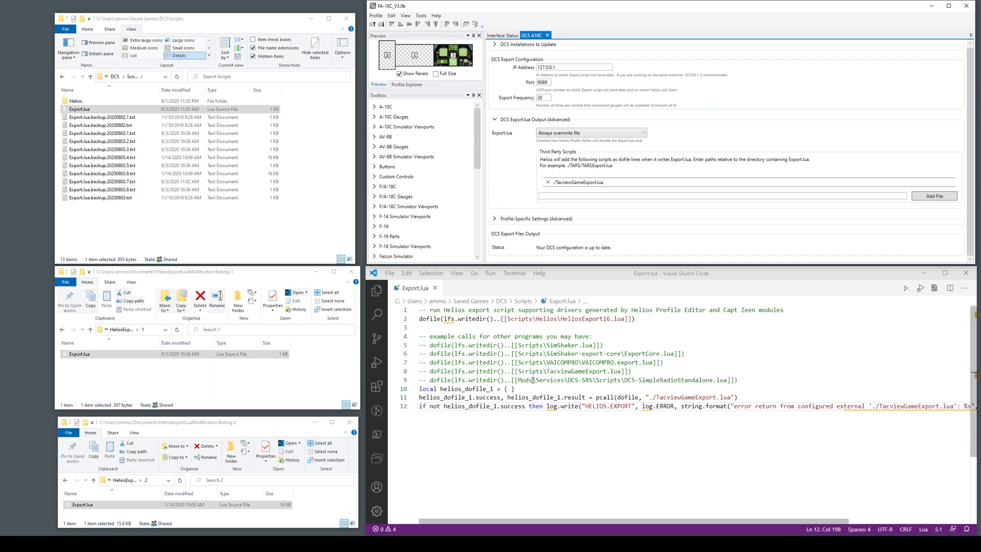
# Uncomment the VAICOMPRO dofile line 7 in Export.lua and save the file
pyautogui.click(678, 362)
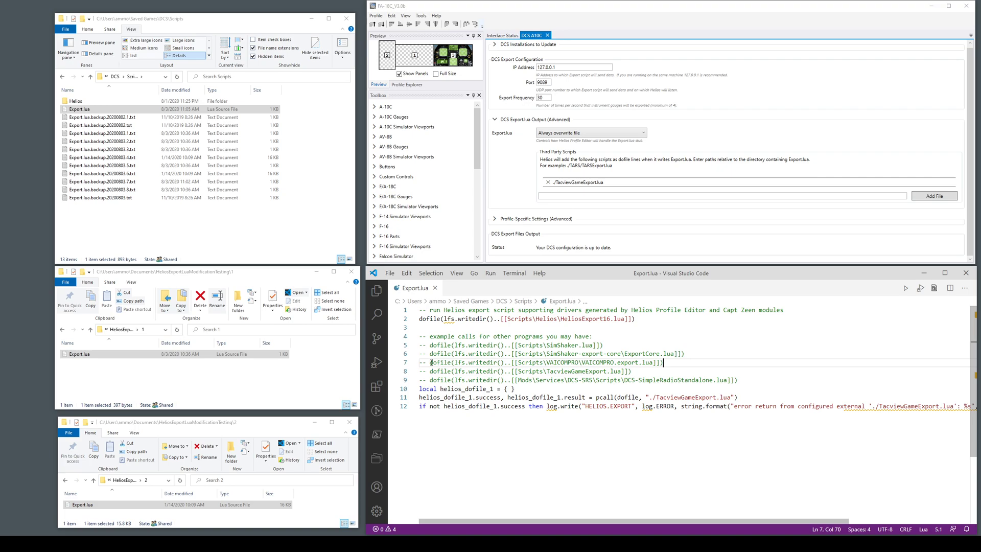
pyautogui.moveTo(432, 362); pyautogui.dragTo(415, 366)
pyautogui.press('BackSpace')
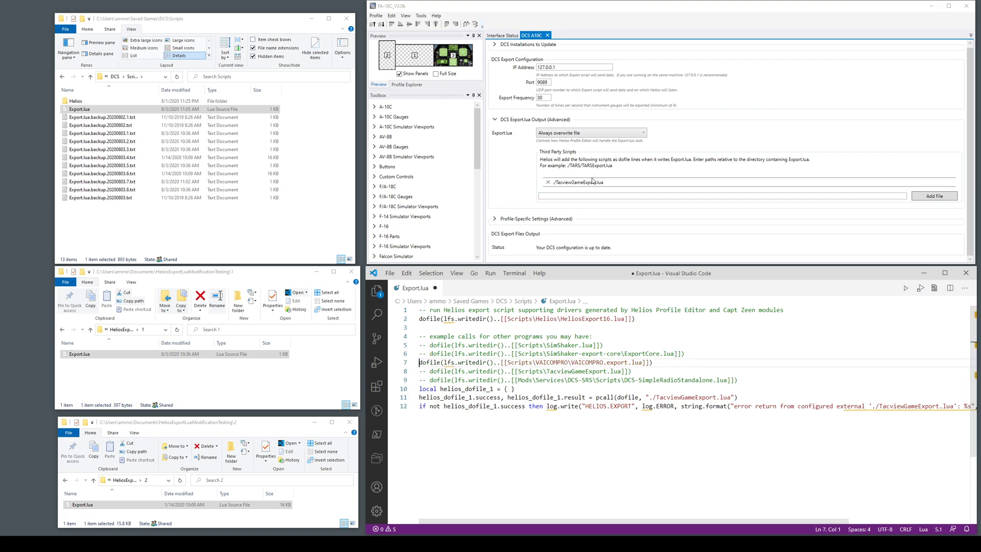
pyautogui.hotkey('ctrl', 's')
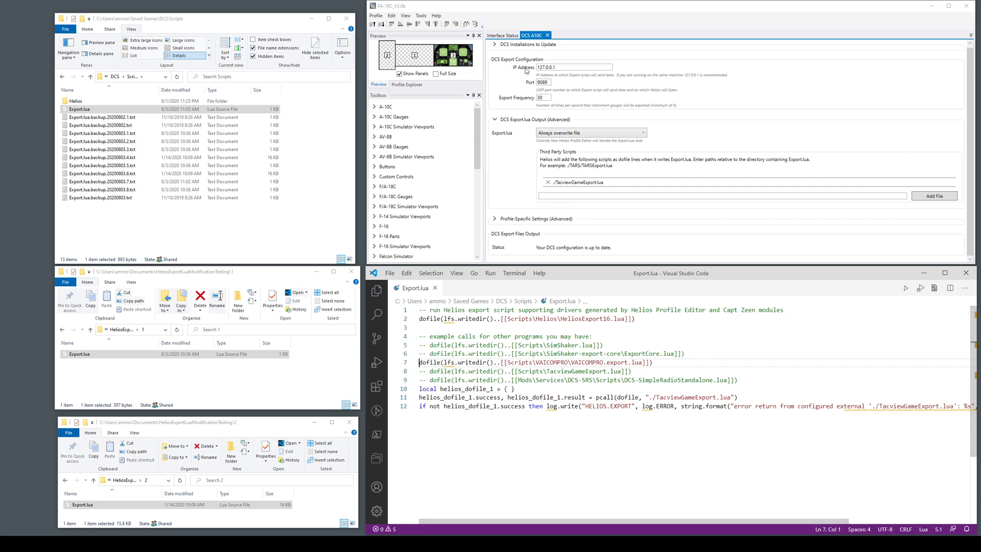
# Set the DCS A10C interface's Export.lua handling to 'Update file if possible'
pyautogui.click(501, 36)
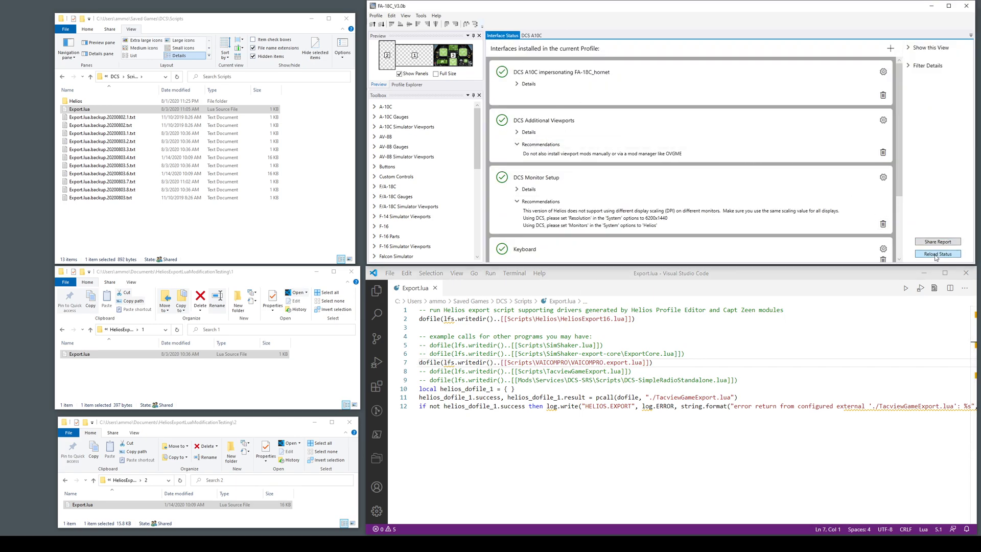
pyautogui.click(883, 71)
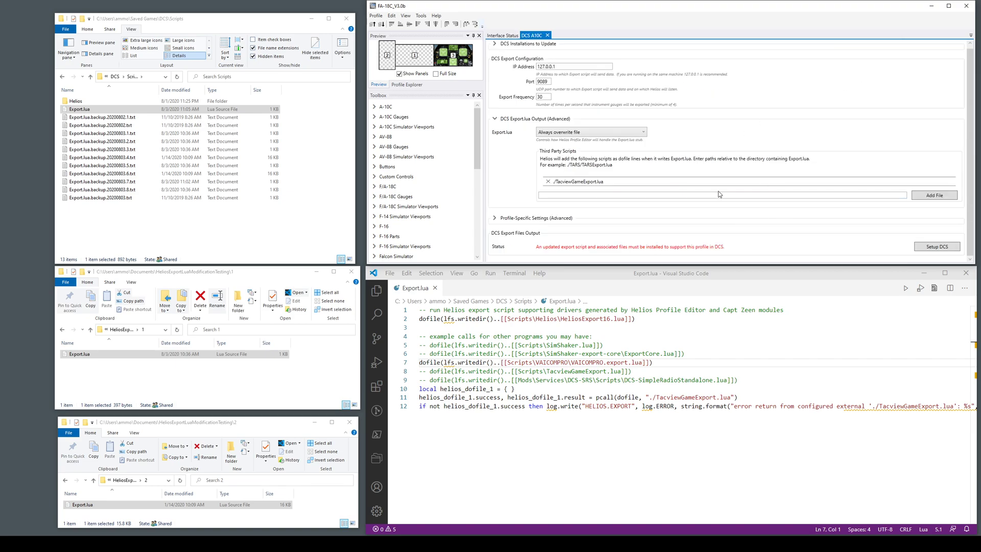
pyautogui.click(586, 136)
pyautogui.click(584, 142)
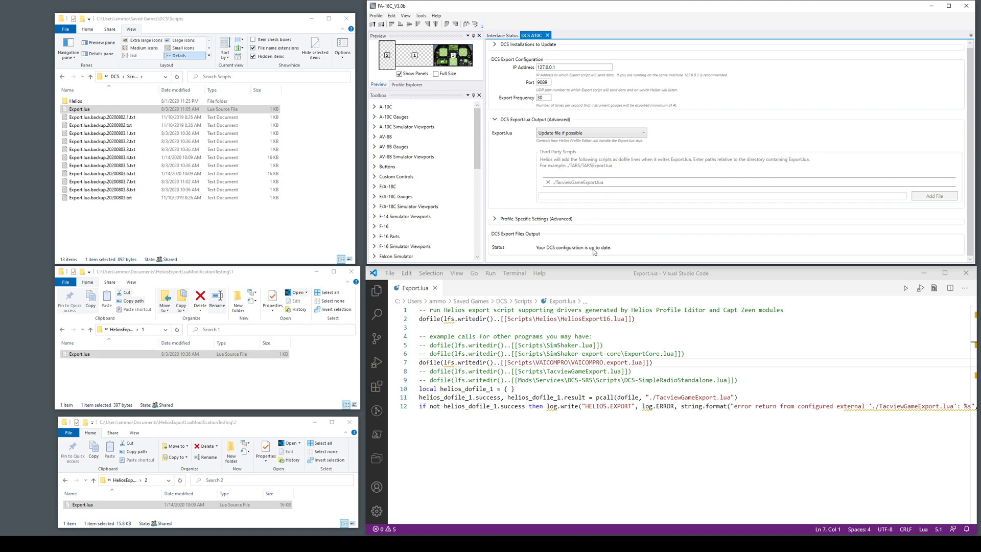
# Switch the Export.lua handling to 'User will manage this file'
pyautogui.click(569, 134)
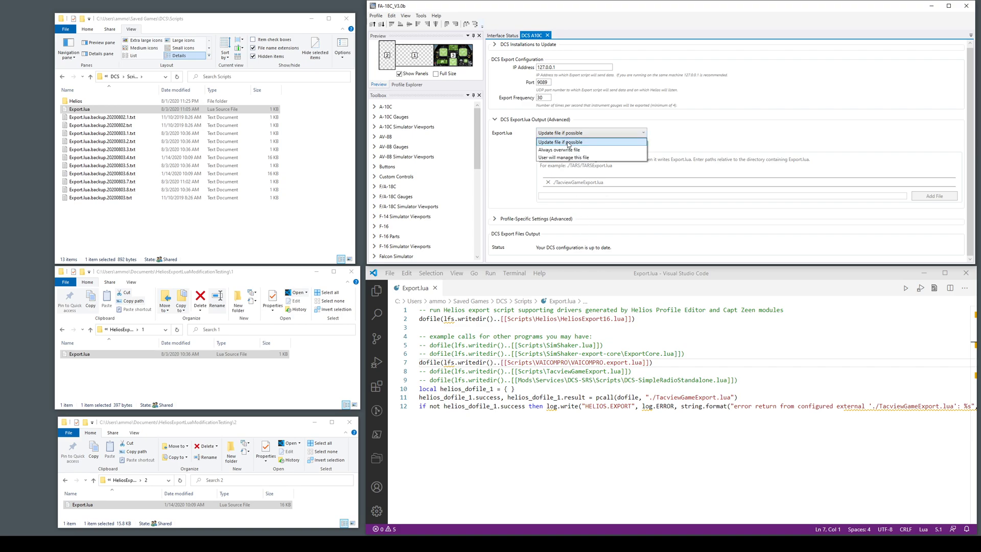
pyautogui.click(571, 158)
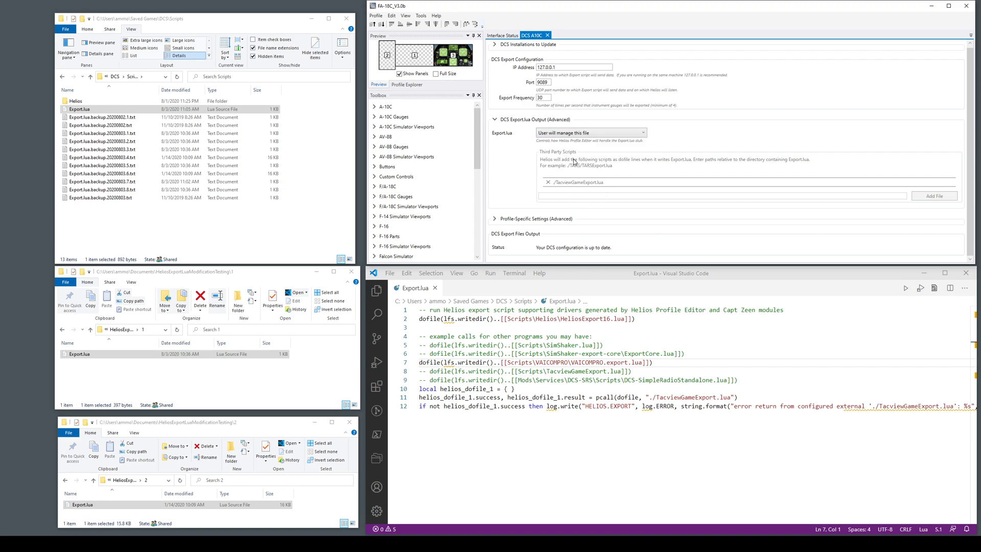
pyautogui.click(560, 135)
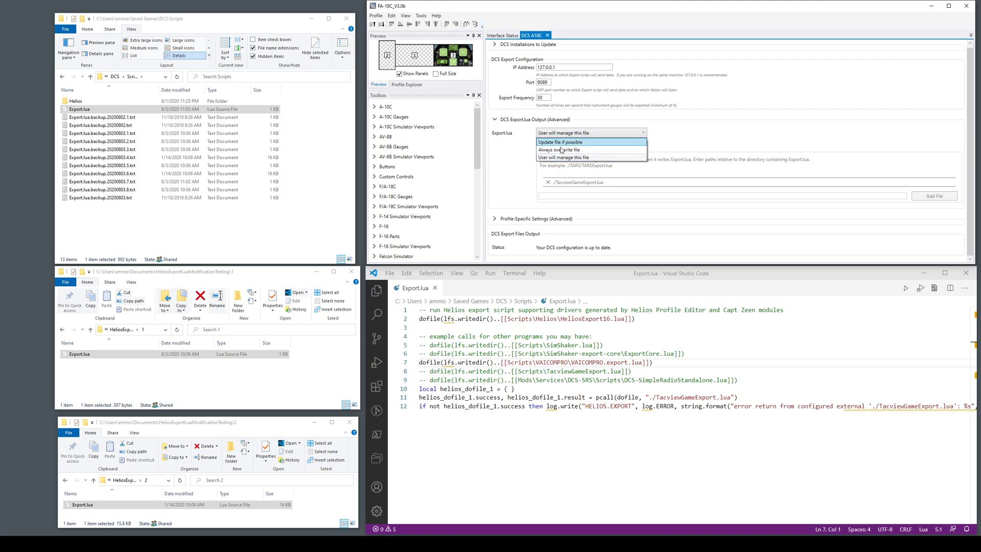
pyautogui.click(564, 148)
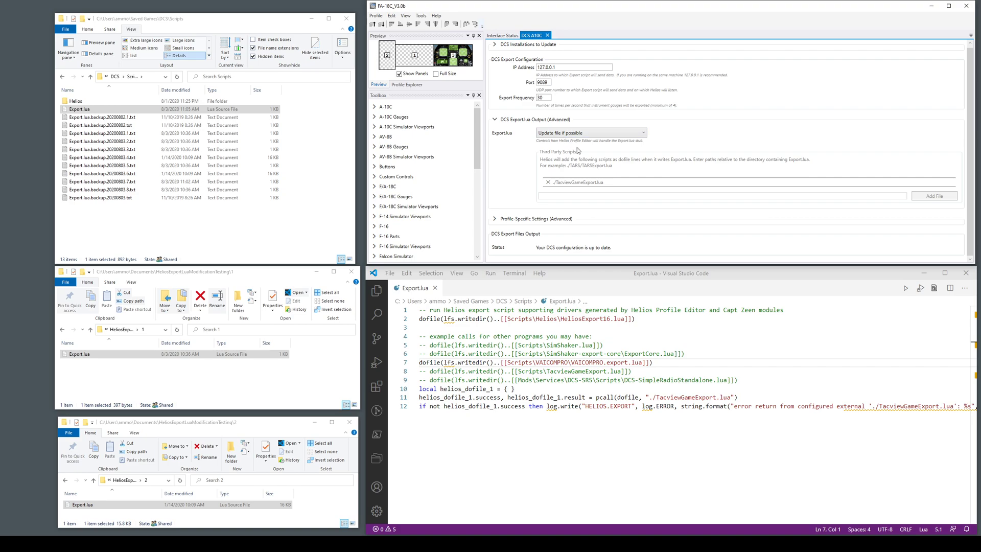
pyautogui.click(570, 137)
pyautogui.click(606, 158)
# Reload the interface status and expand the DCS A10C interface details
pyautogui.click(503, 36)
pyautogui.click(956, 254)
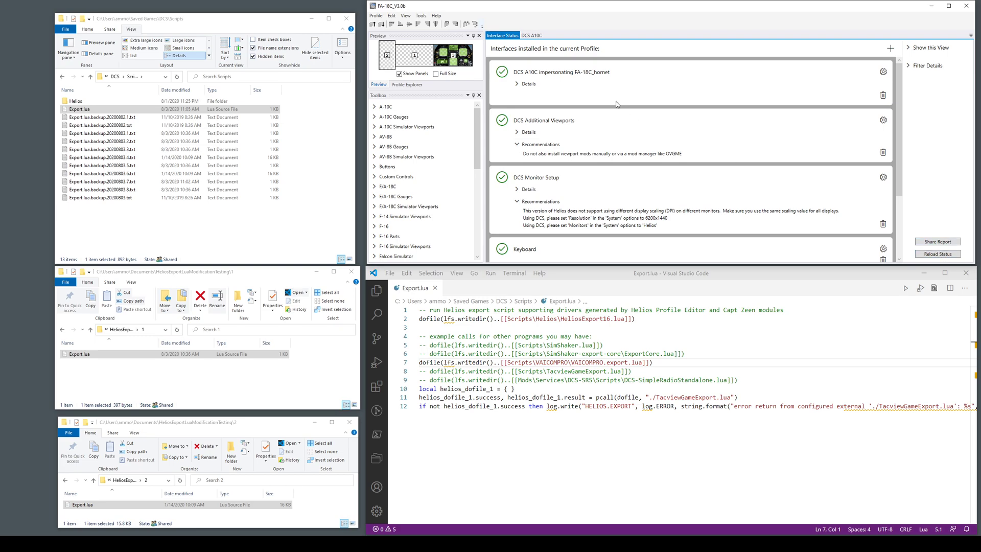
pyautogui.click(587, 84)
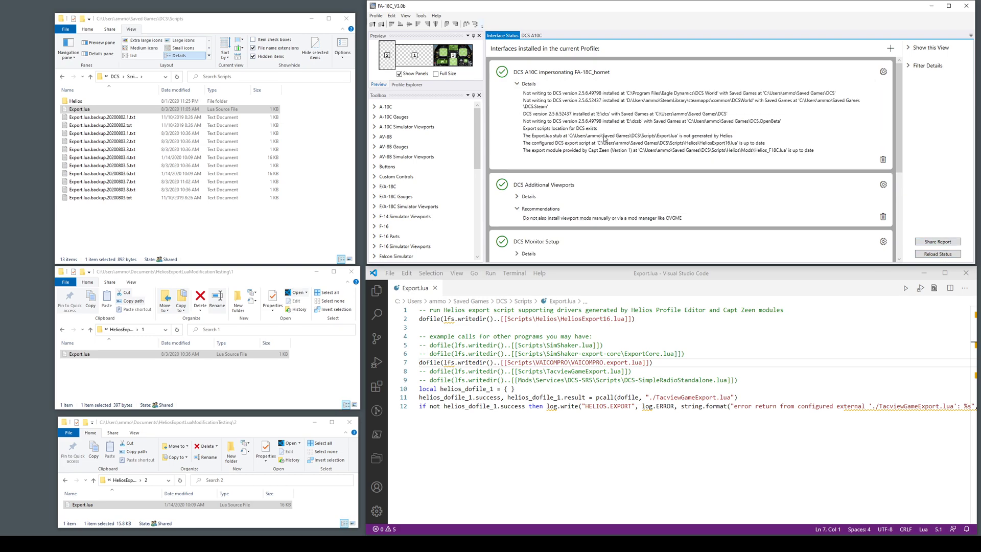